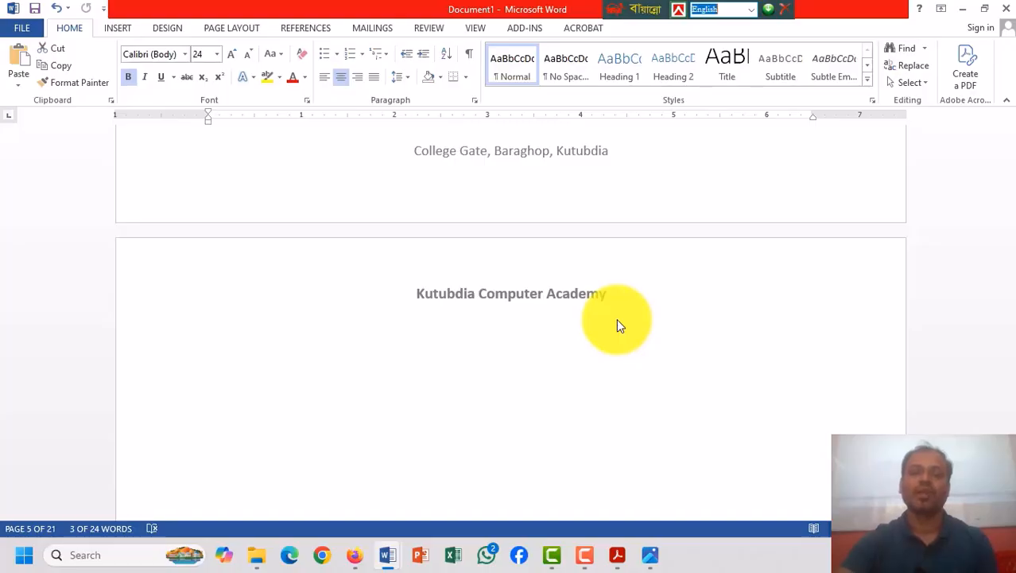
Switch to the course module PDF in Acrobat and read the Page Number definition under class 8.
click(614, 560)
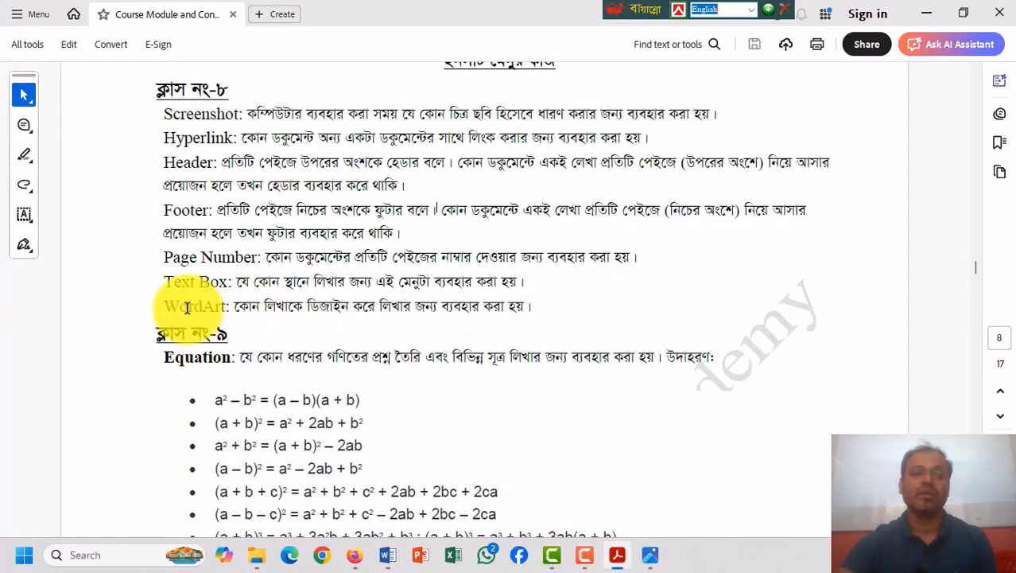
drag(165, 255, 261, 257)
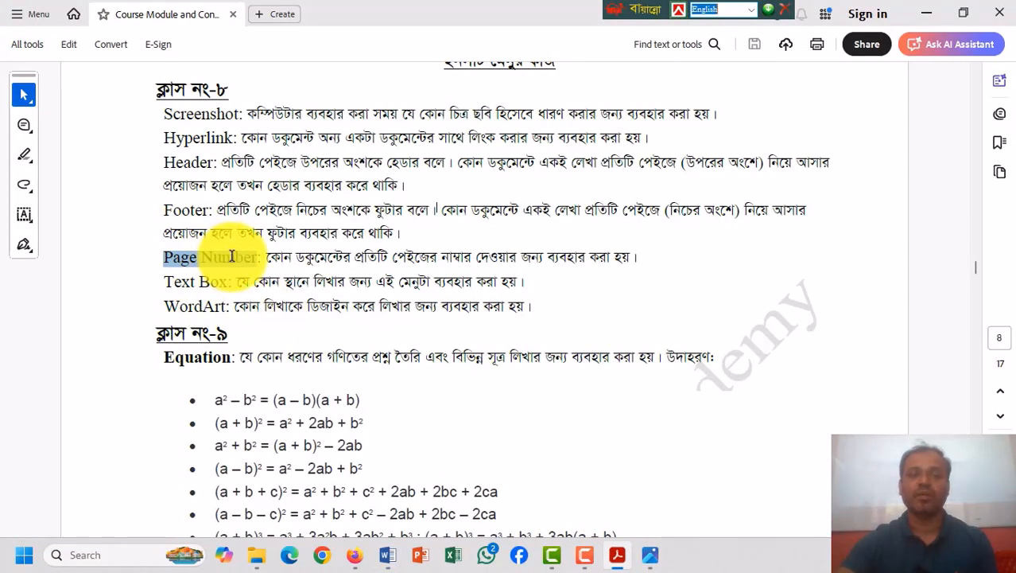
click(546, 270)
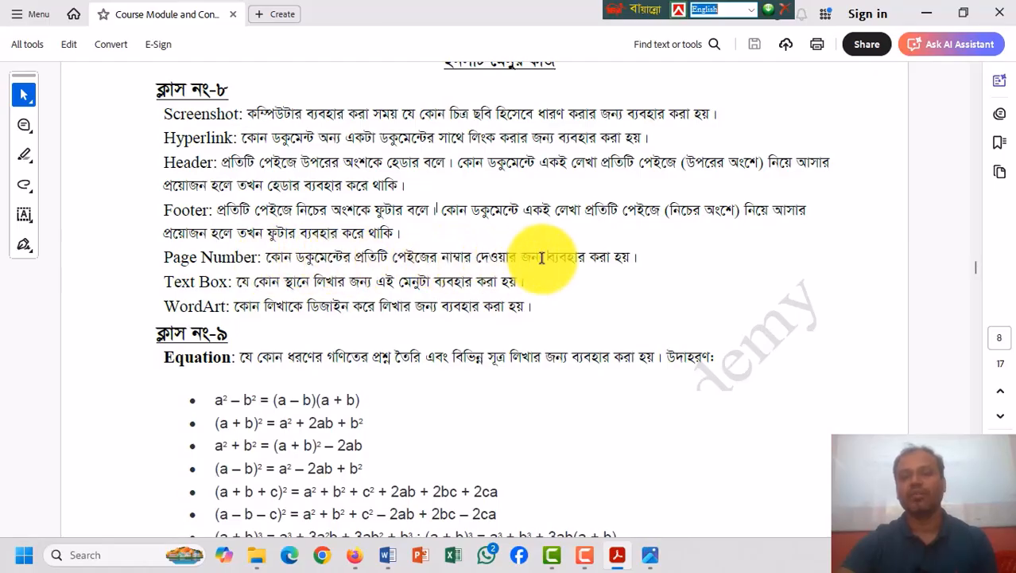
drag(638, 256, 237, 245)
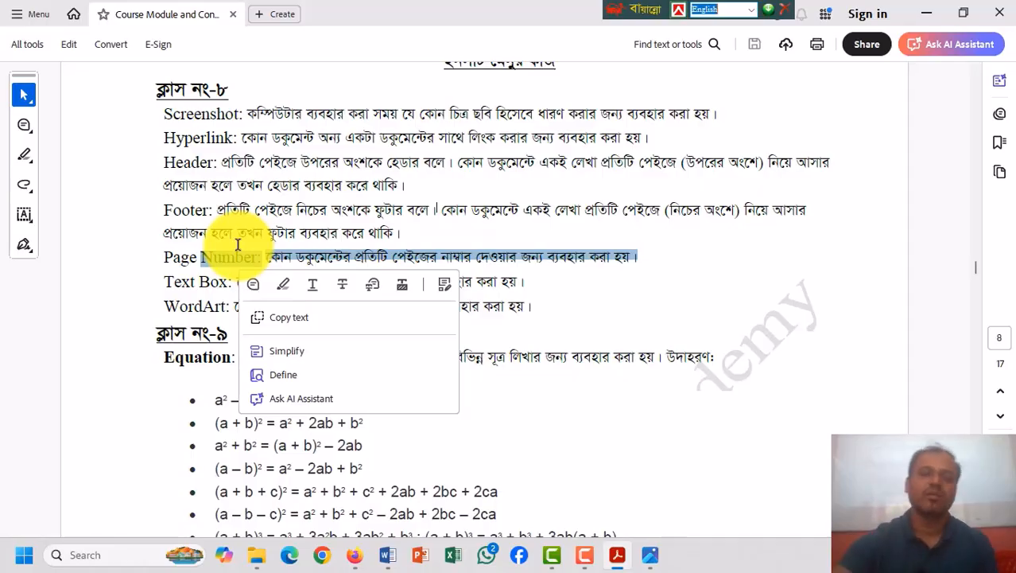
mouse_move(387, 554)
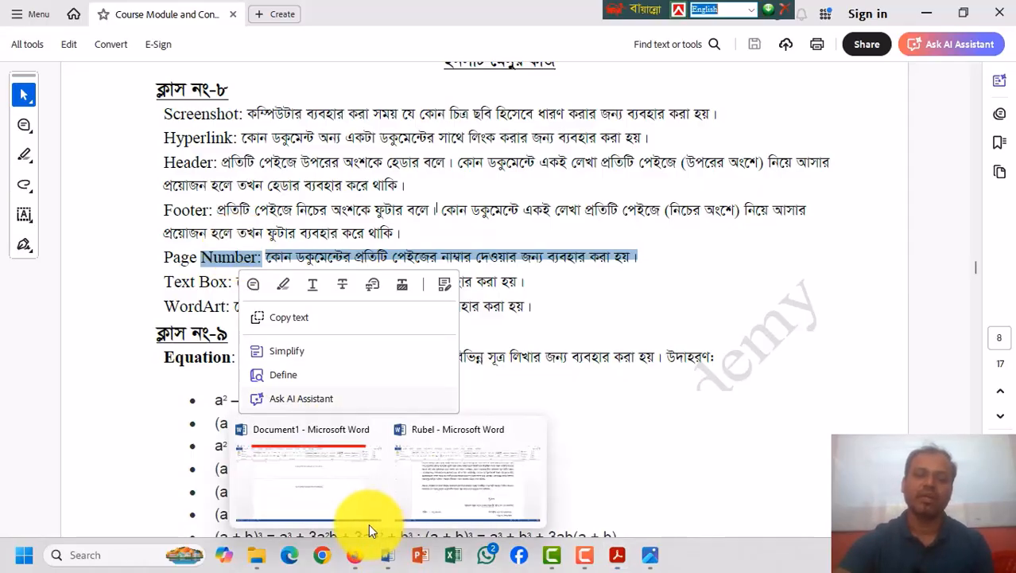
Switch to Document1 in Word and insert page numbers at the top of the pages in the Plain Number 3 style.
click(347, 482)
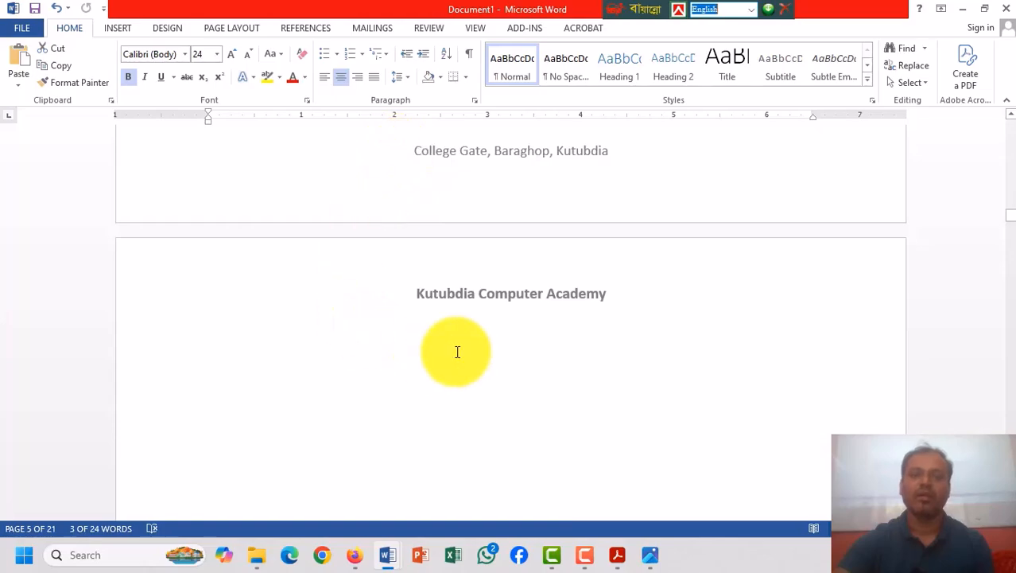
scroll(415, 352, up, 5)
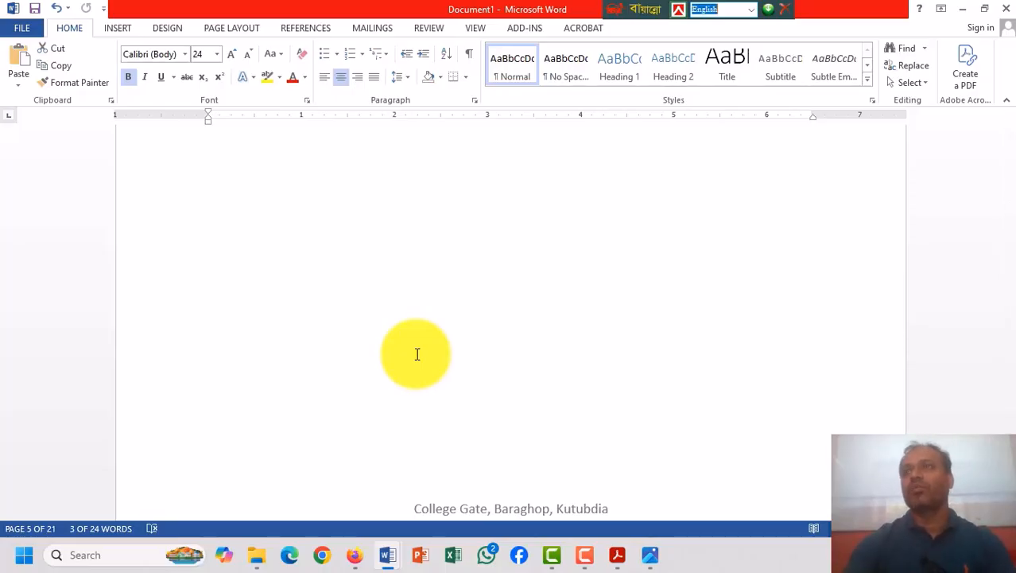
scroll(381, 251, up, 2)
scroll(380, 250, up, 5)
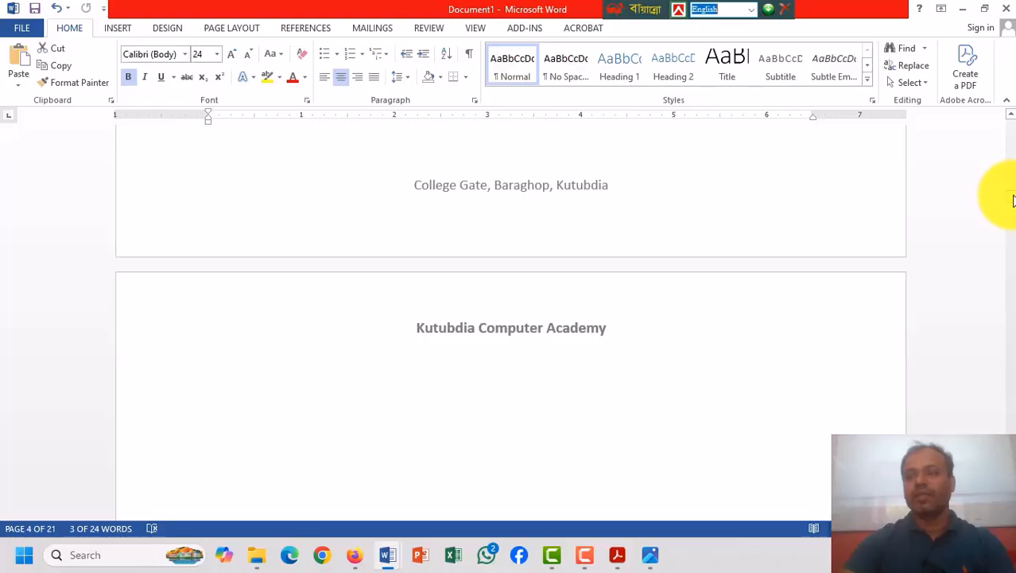
scroll(1005, 198, down, 3)
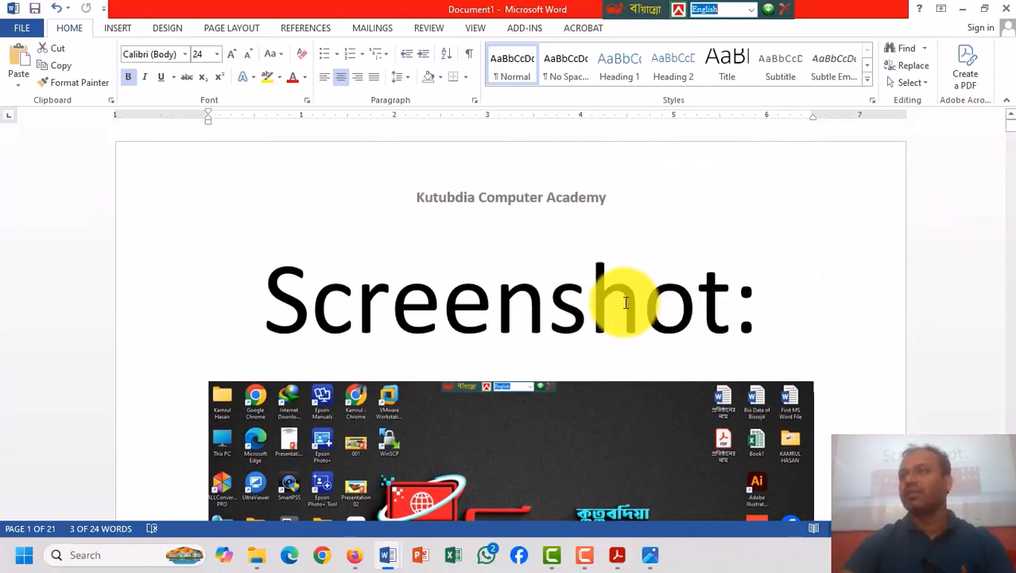
scroll(362, 323, down, 5)
scroll(360, 322, down, 10)
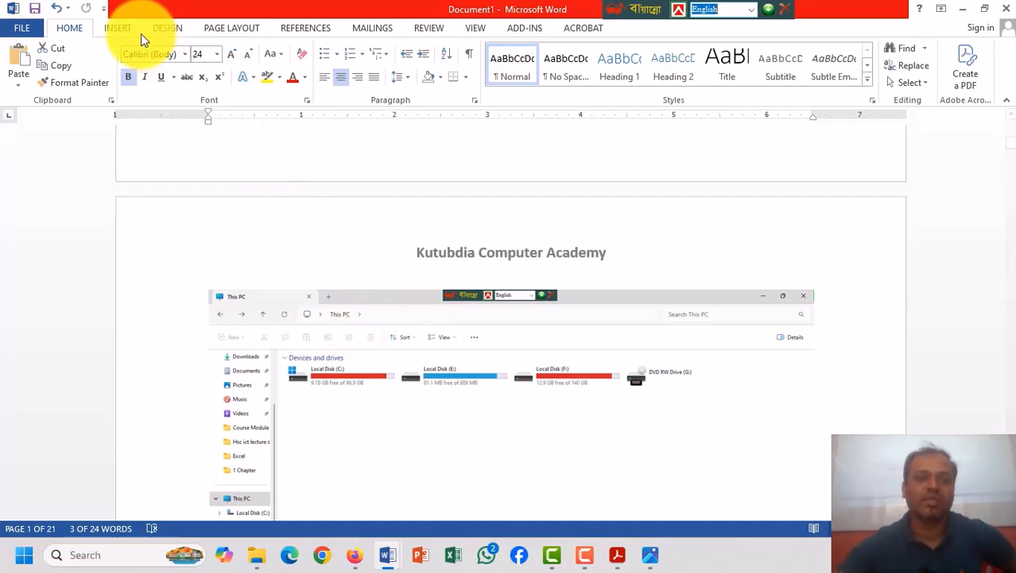
click(120, 28)
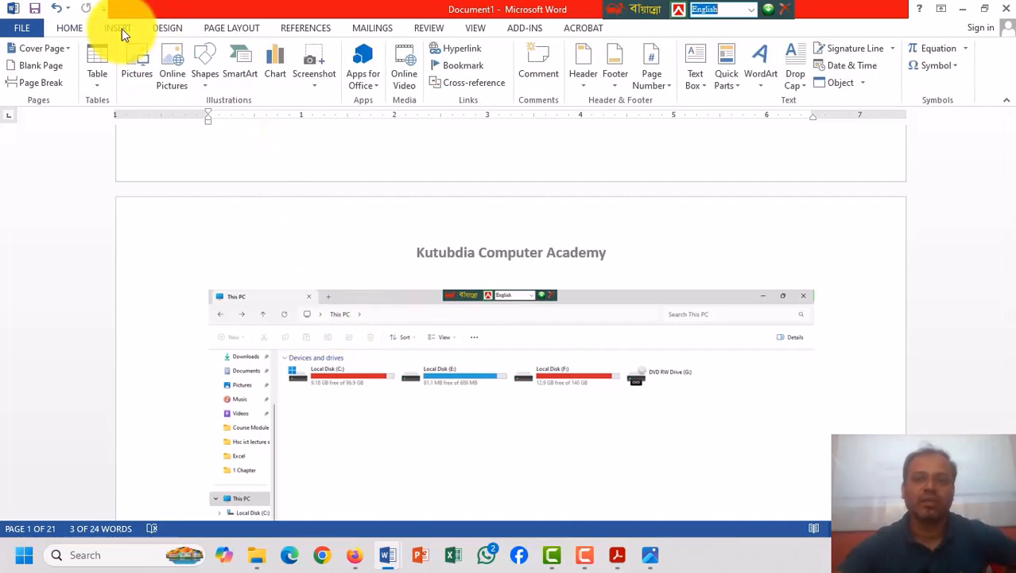
click(670, 86)
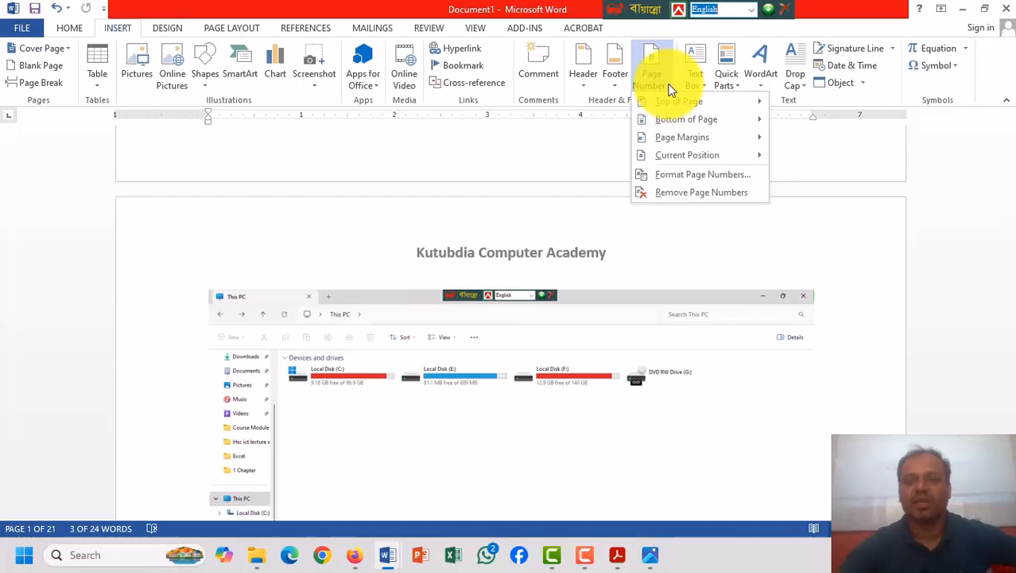
mouse_move(675, 117)
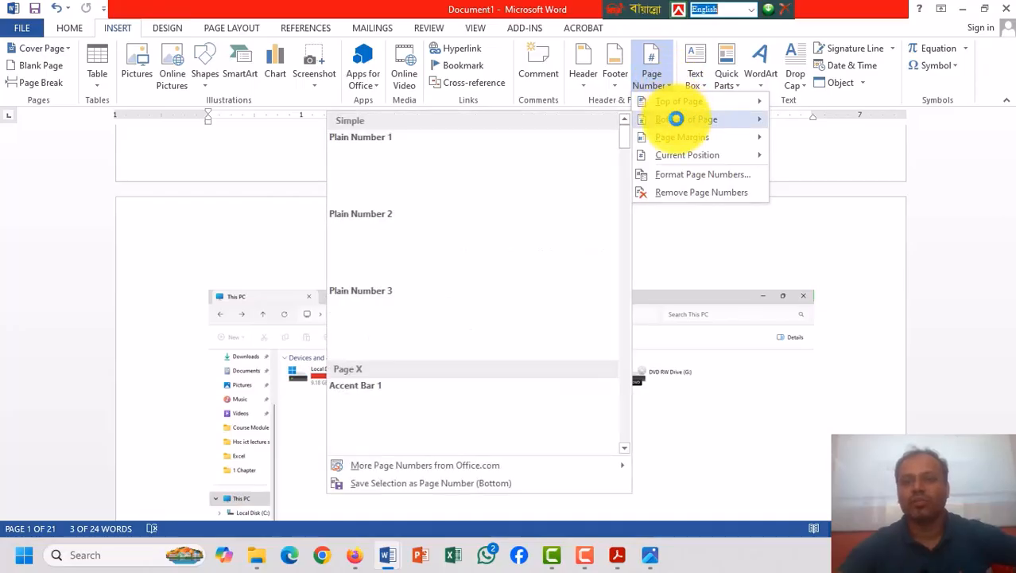
mouse_move(712, 105)
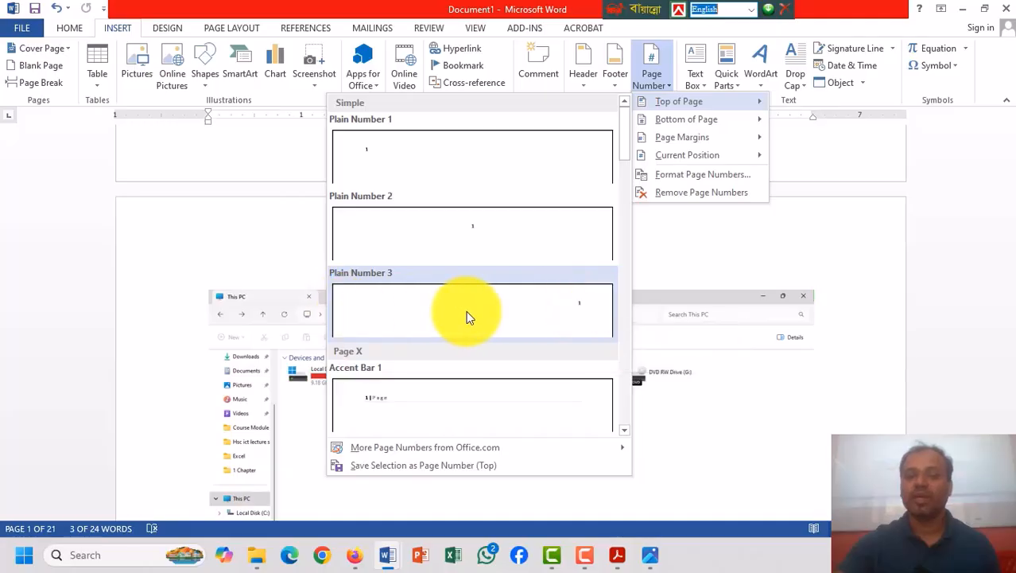
click(556, 297)
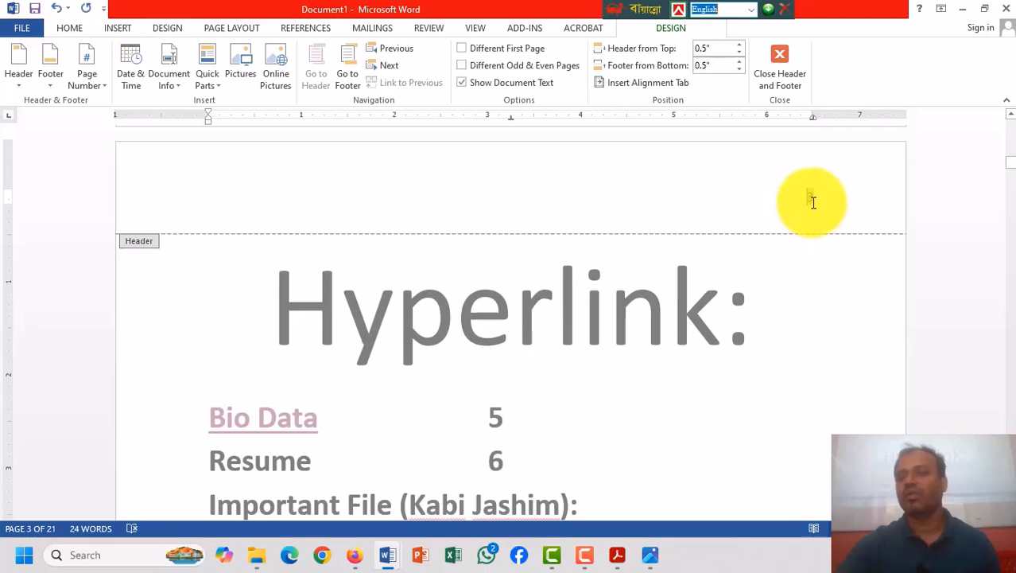
Check the page numbers in the headers of the pages after page 3 and close header and footer editing.
scroll(753, 314, down, 1)
scroll(753, 314, down, 12)
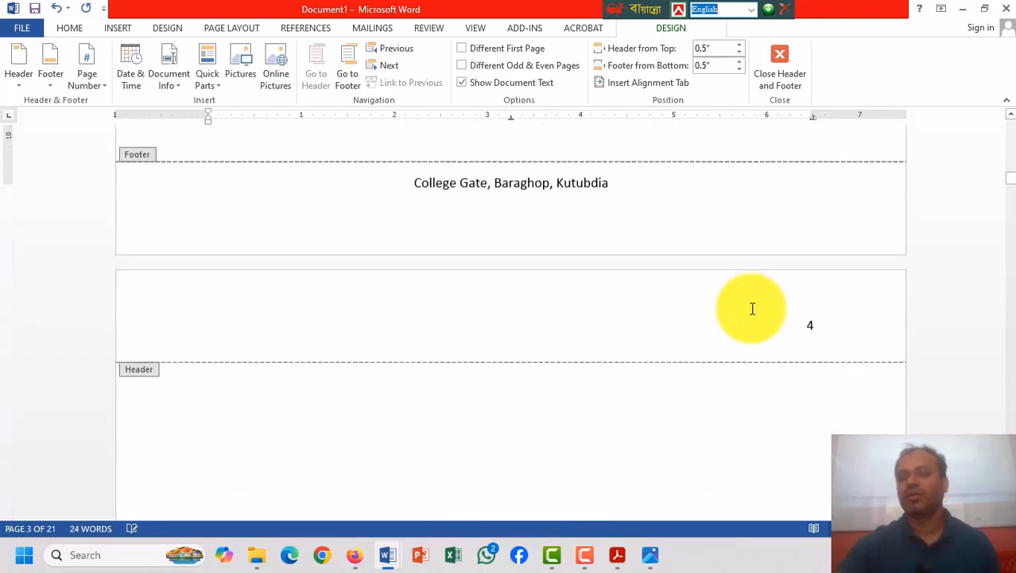
scroll(723, 370, down, 15)
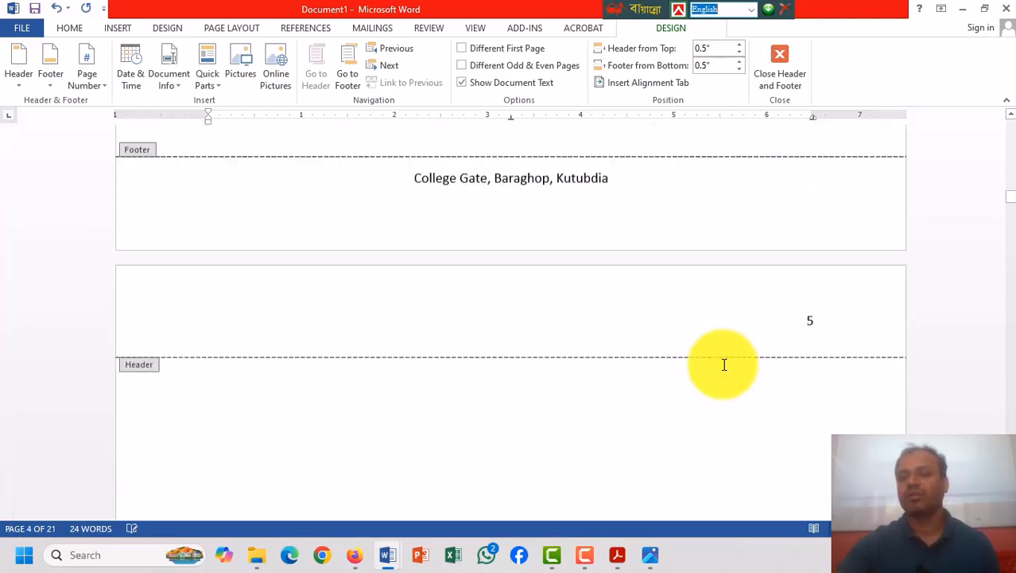
scroll(722, 371, down, 15)
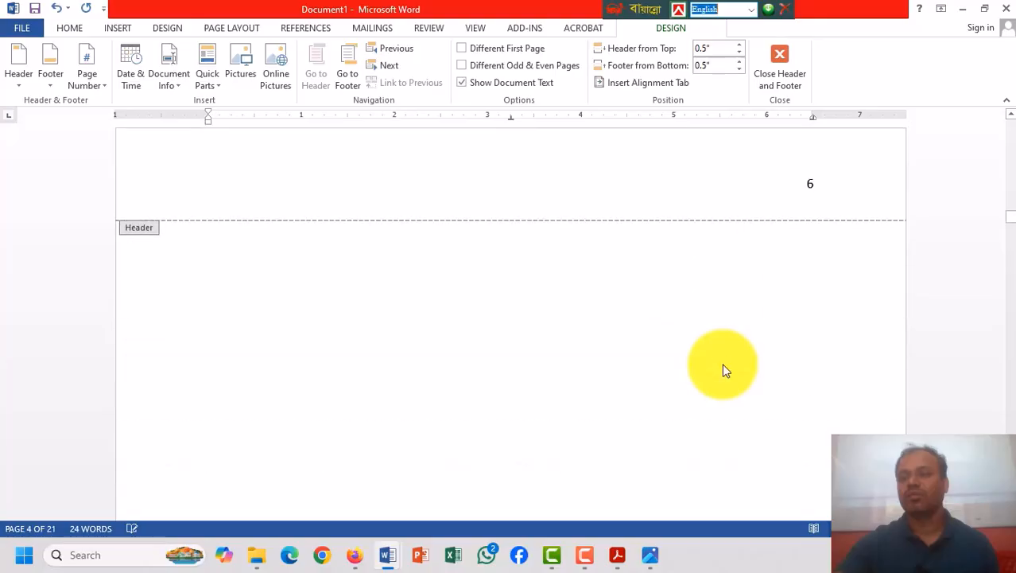
scroll(723, 367, down, 5)
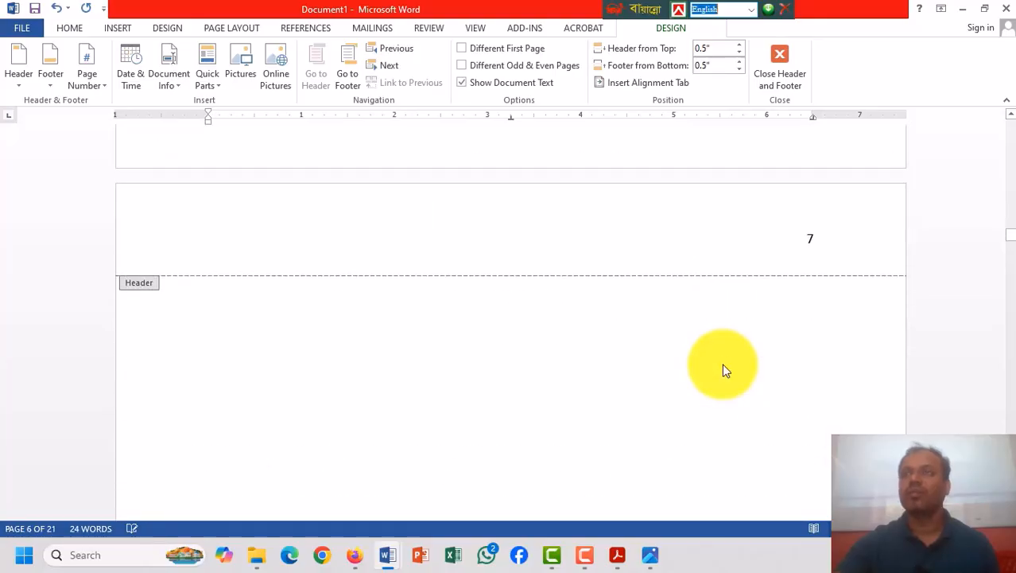
click(776, 63)
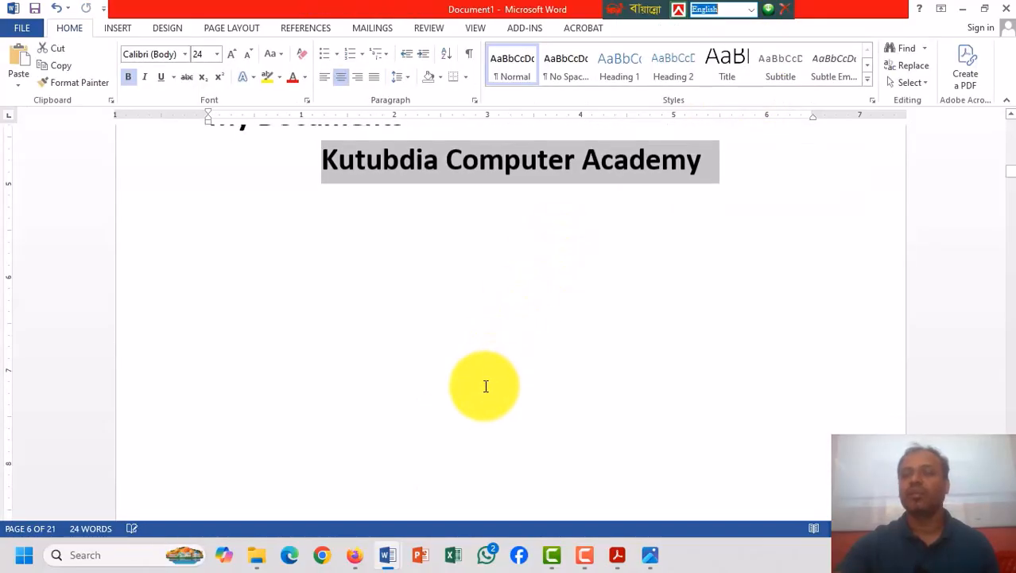
Review the header page numbers through to the document's last page and back to the first page.
scroll(484, 388, up, 5)
scroll(483, 391, down, 4)
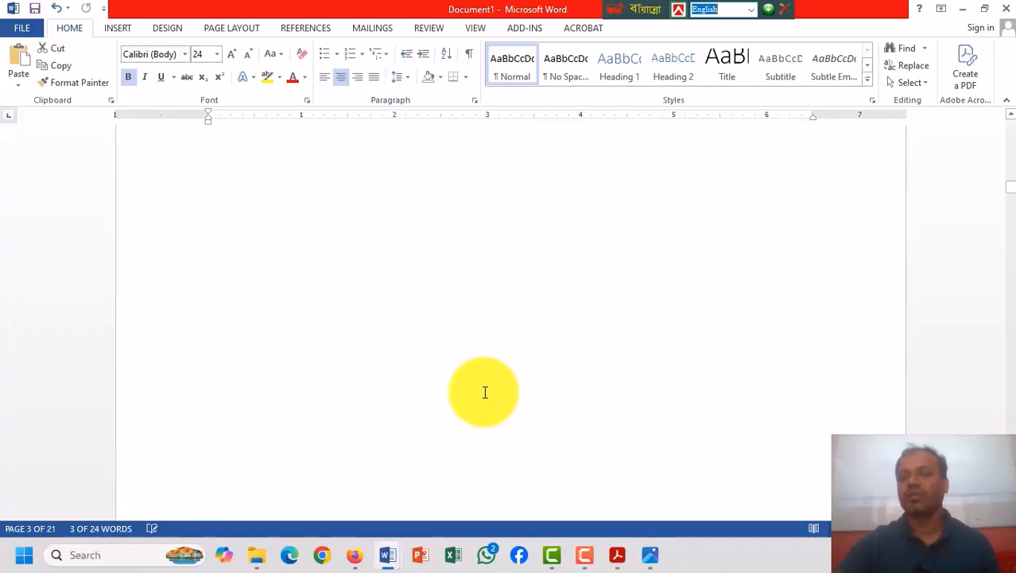
scroll(483, 391, down, 14)
drag(1008, 203, 1010, 433)
scroll(761, 349, up, 3)
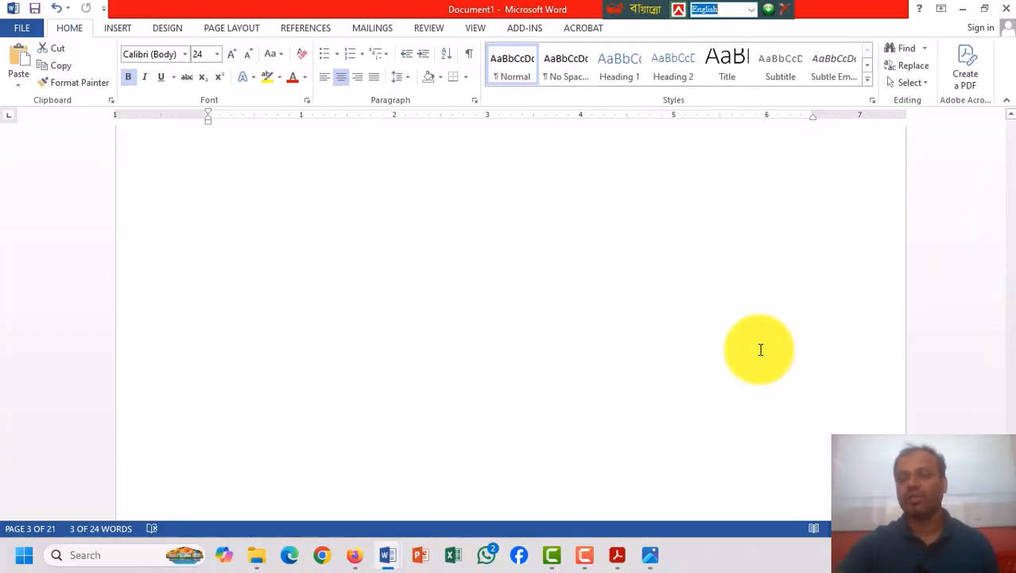
scroll(761, 350, up, 3)
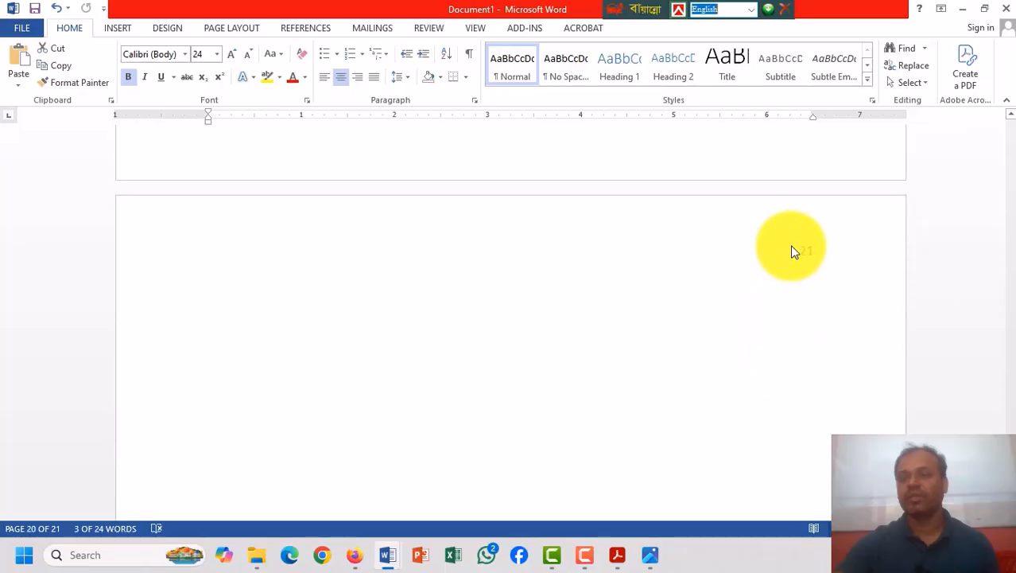
scroll(728, 332, up, 6)
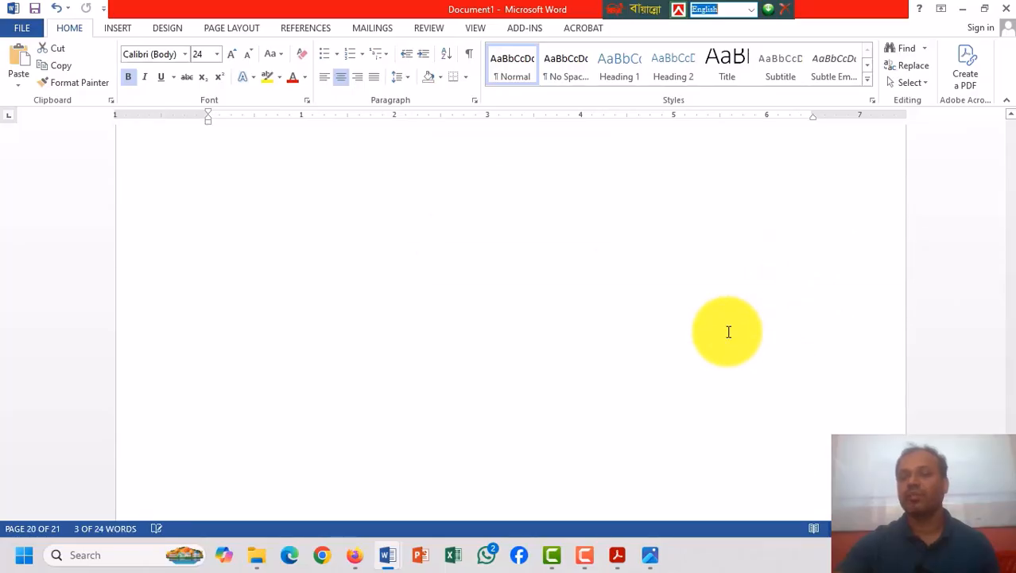
scroll(729, 331, up, 10)
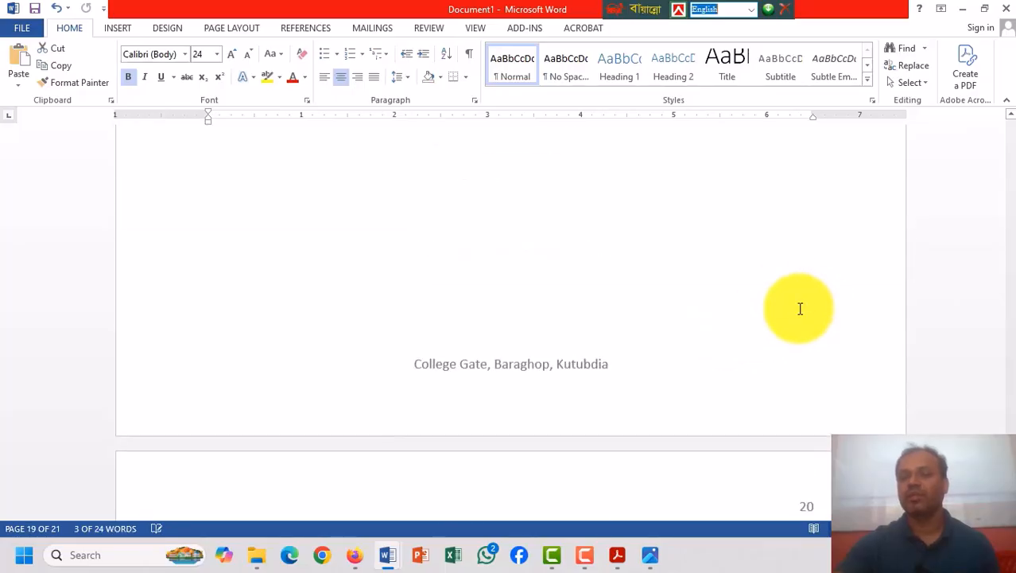
scroll(800, 310, up, 10)
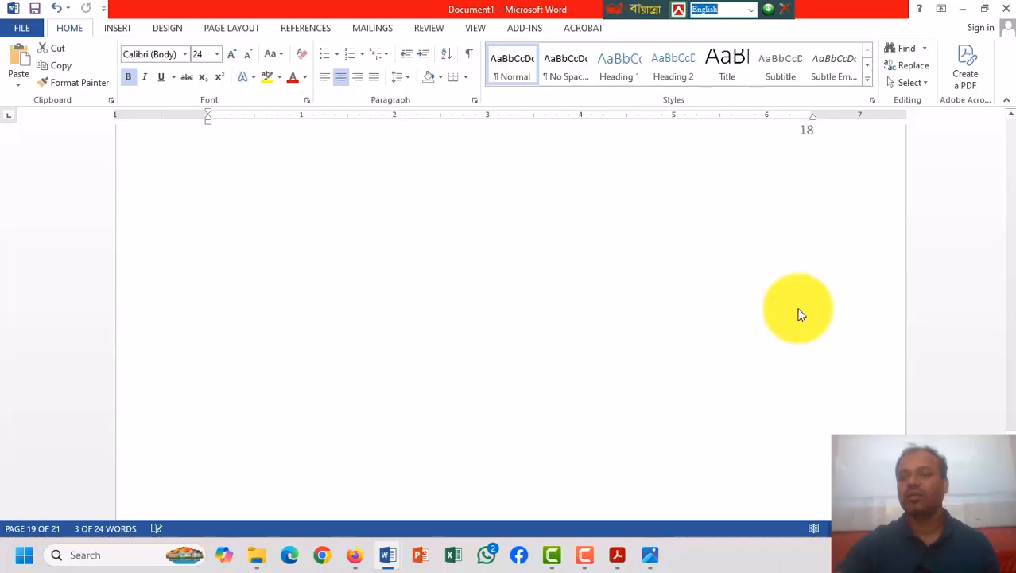
scroll(800, 315, up, 10)
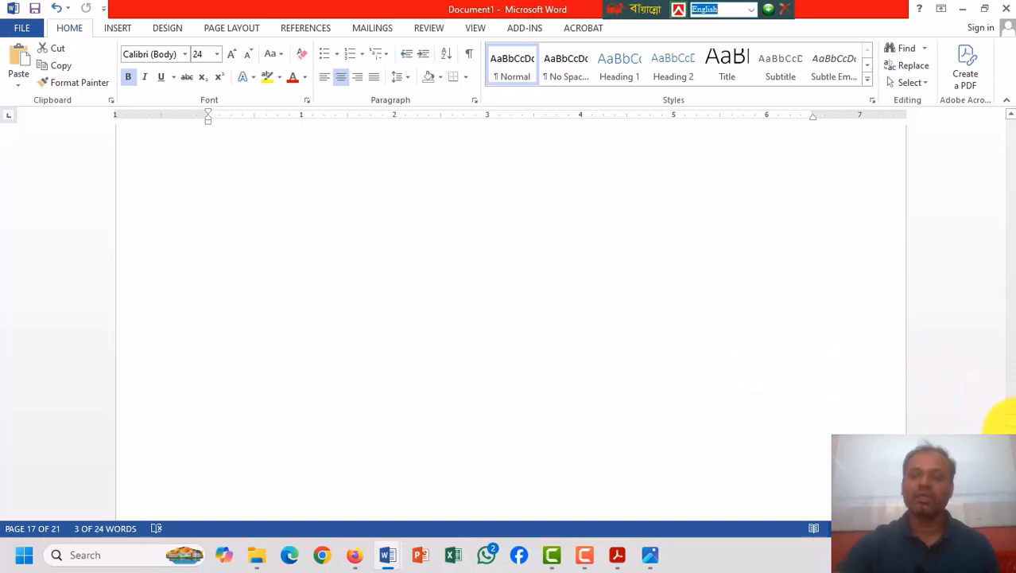
drag(1013, 428, 1010, 366)
drag(1004, 179, 994, 141)
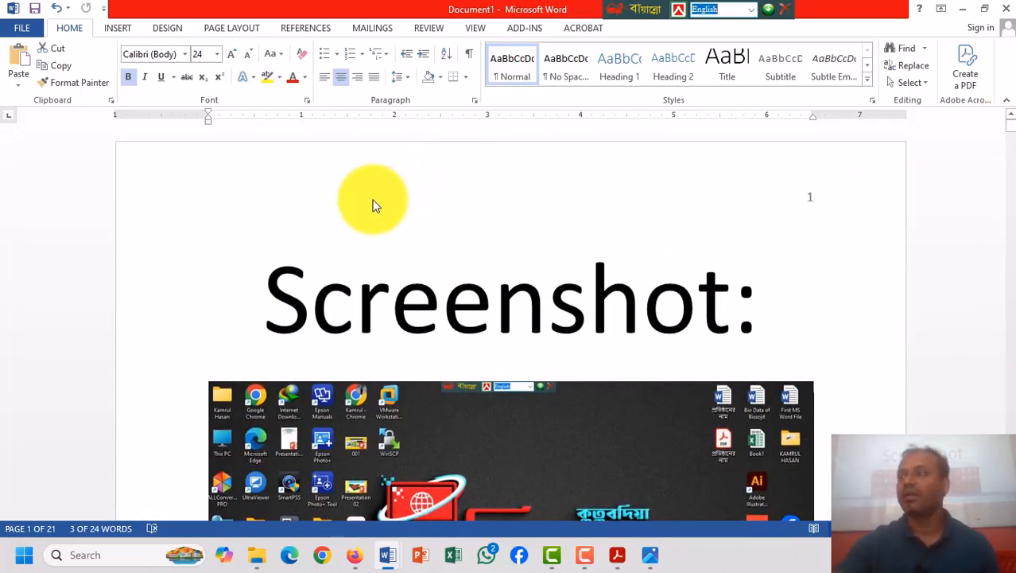